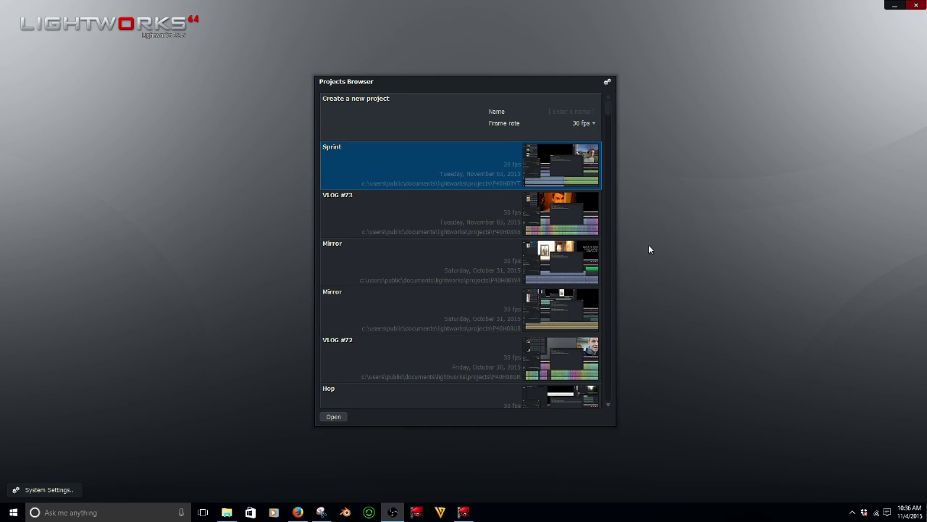
Create a new 30 fps project named 'hip hop' from the Projects Browser
left_click(571, 113)
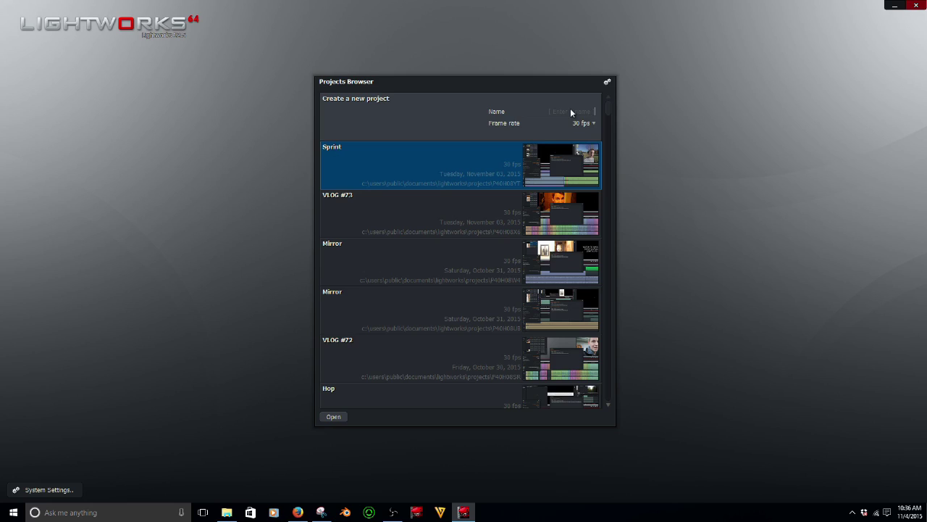
type("hip hop")
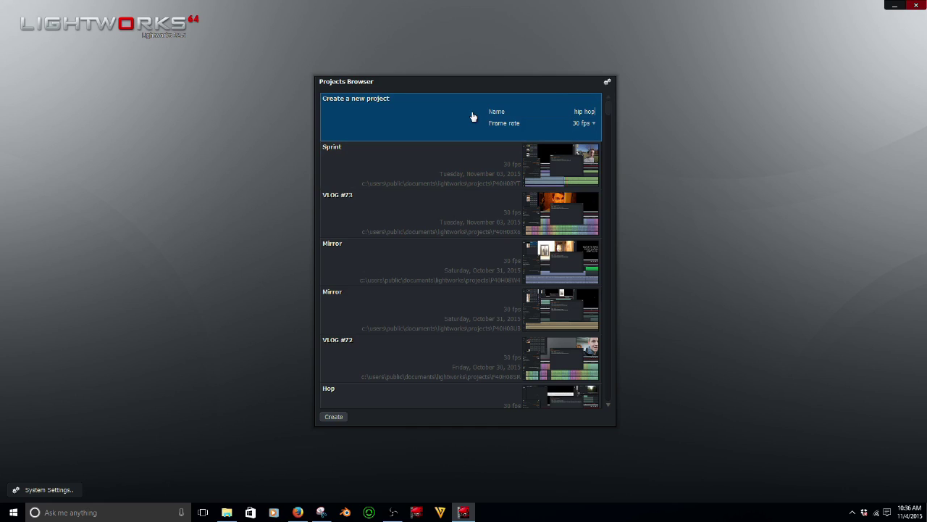
key("Return")
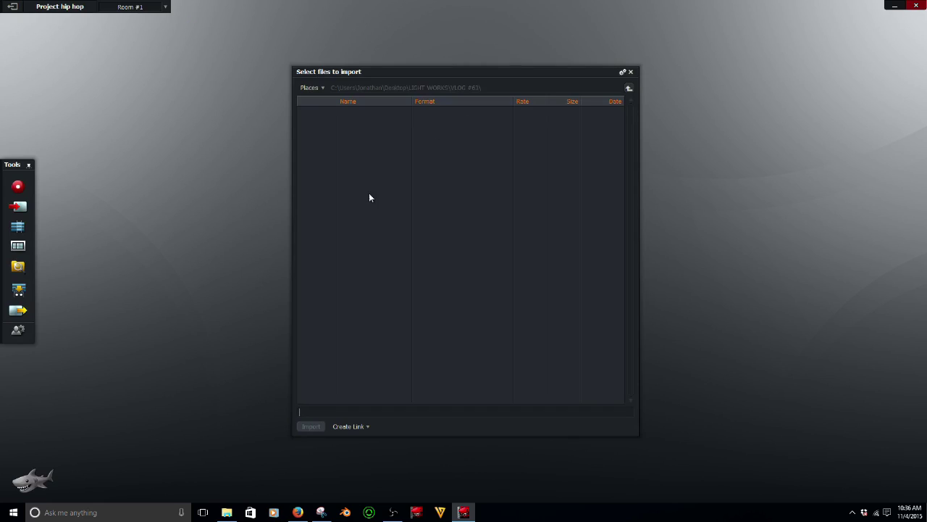
Dismiss the file import dialog and create the empty Edit #1 timeline
left_click(631, 71)
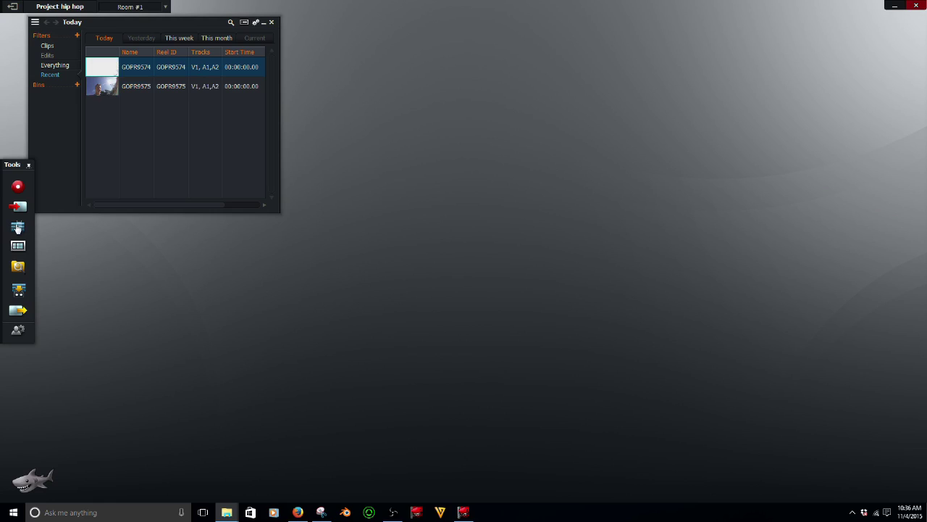
left_click(19, 227)
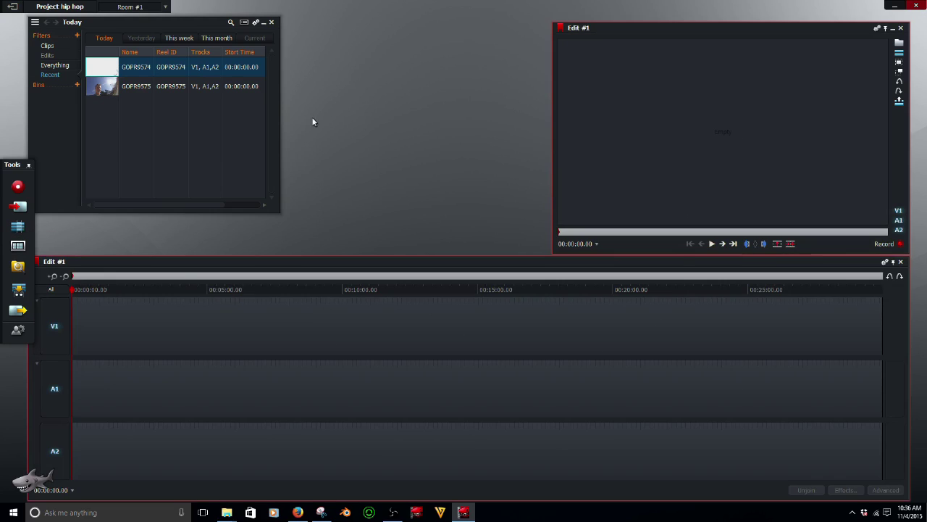
Preview GOPR9574, cue it to 00:00:32.02 and insert it into Edit #1 on V1, A1 and A2
left_click(115, 74)
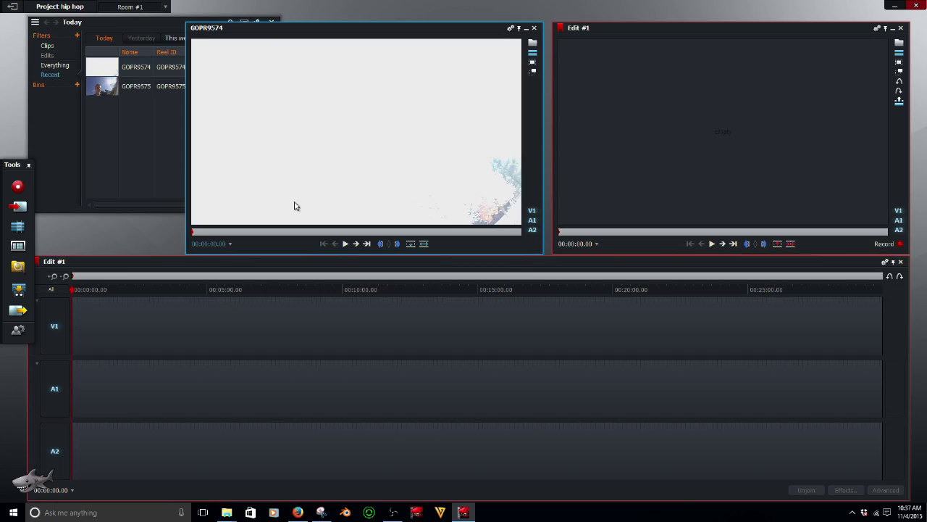
left_click(344, 244)
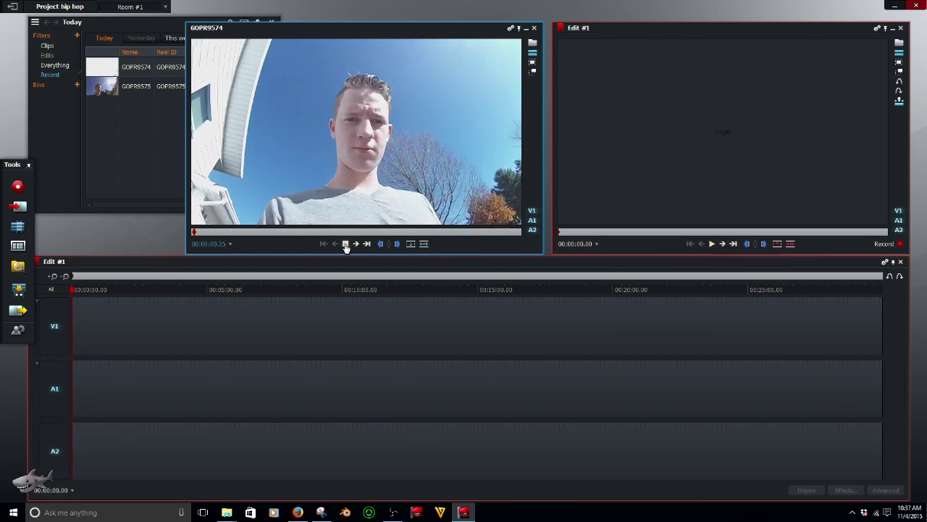
left_click(345, 243)
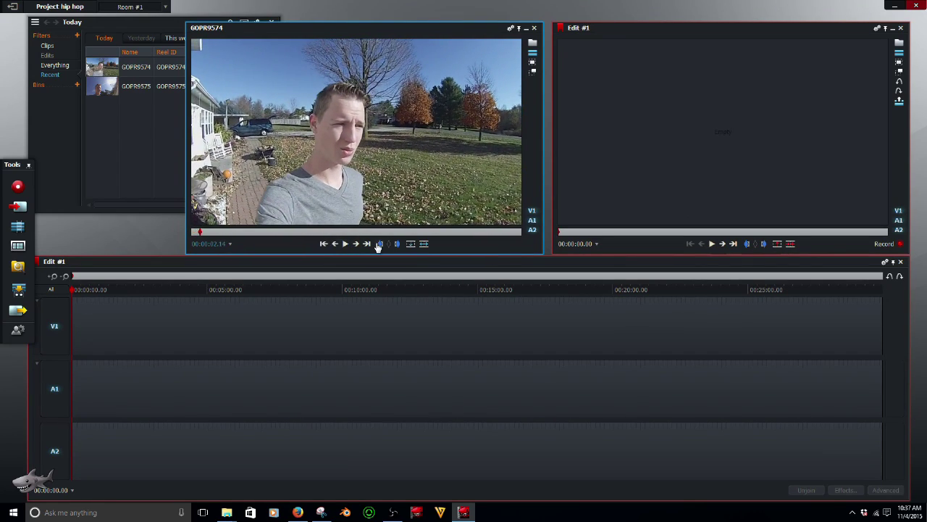
left_click(305, 232)
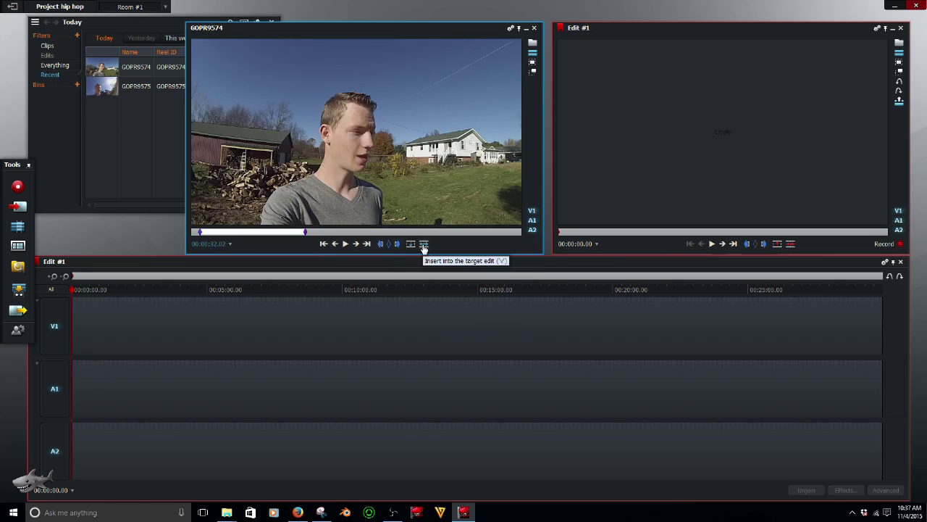
left_click(424, 244)
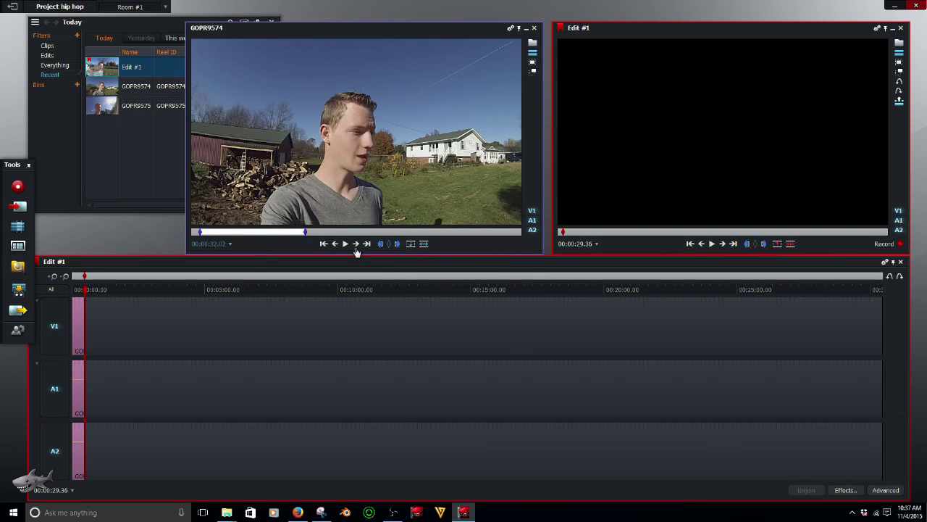
right_click(56, 323)
Add one empty Video track above the GOPR9574 clip
left_click(81, 389)
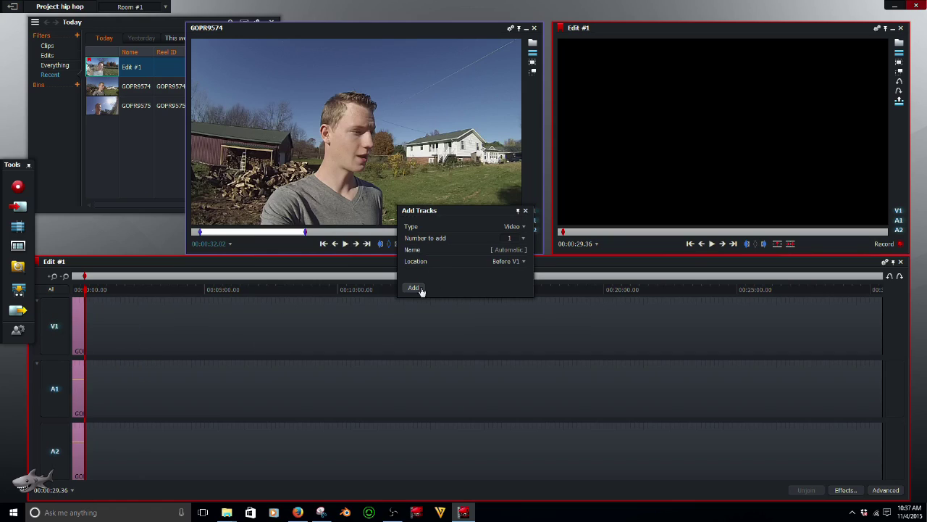
left_click(516, 227)
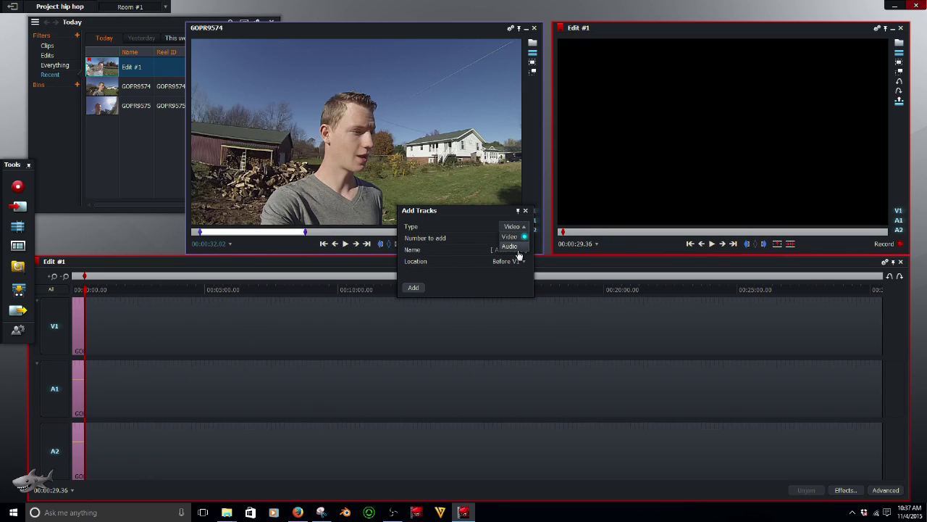
left_click(515, 238)
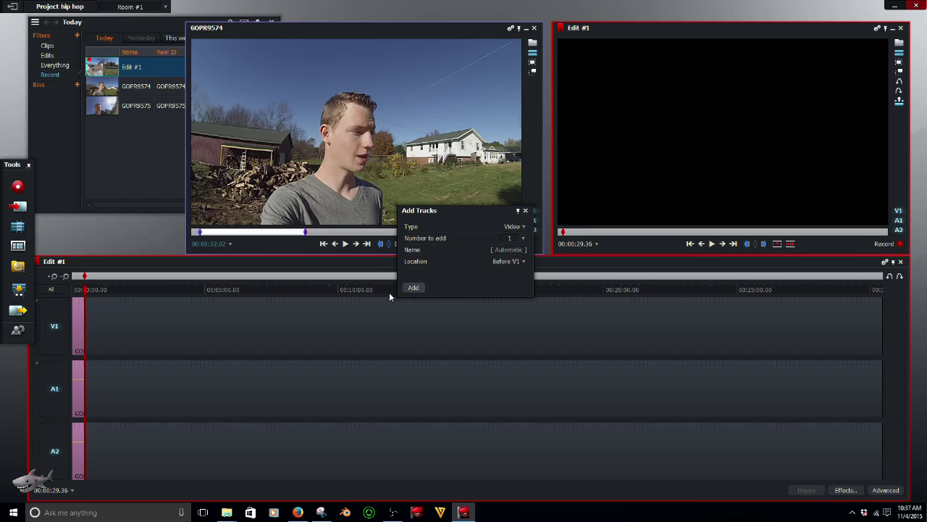
left_click(413, 288)
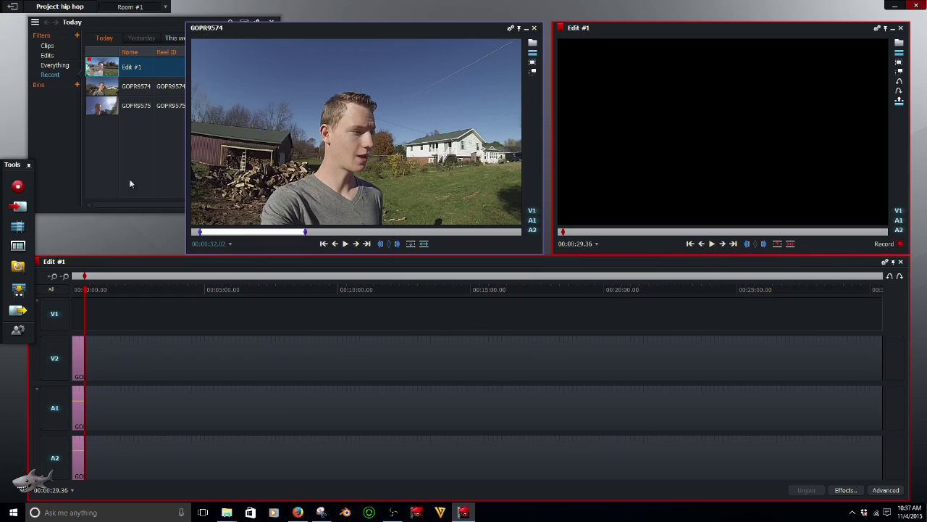
Load GOPR9575 in a viewer and cue it to 00:00:01.13
left_click(99, 107)
left_click(99, 107)
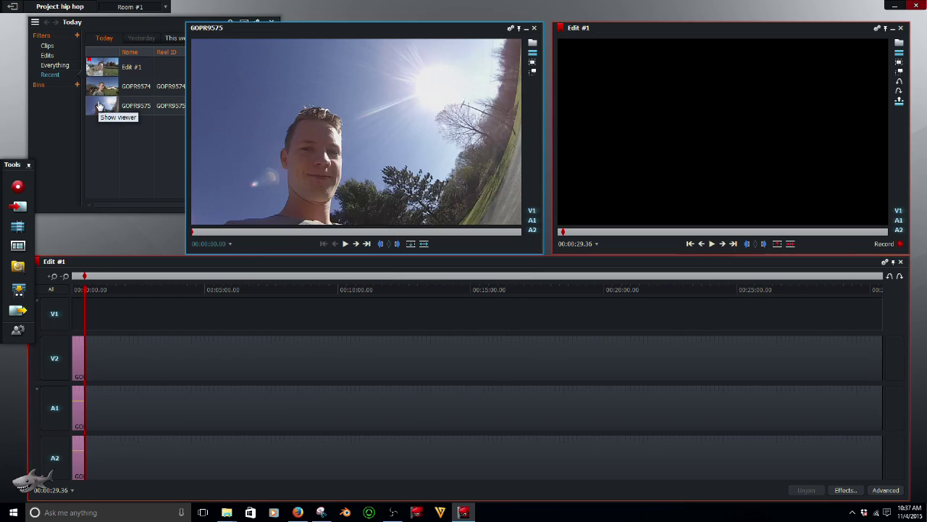
left_click(269, 232)
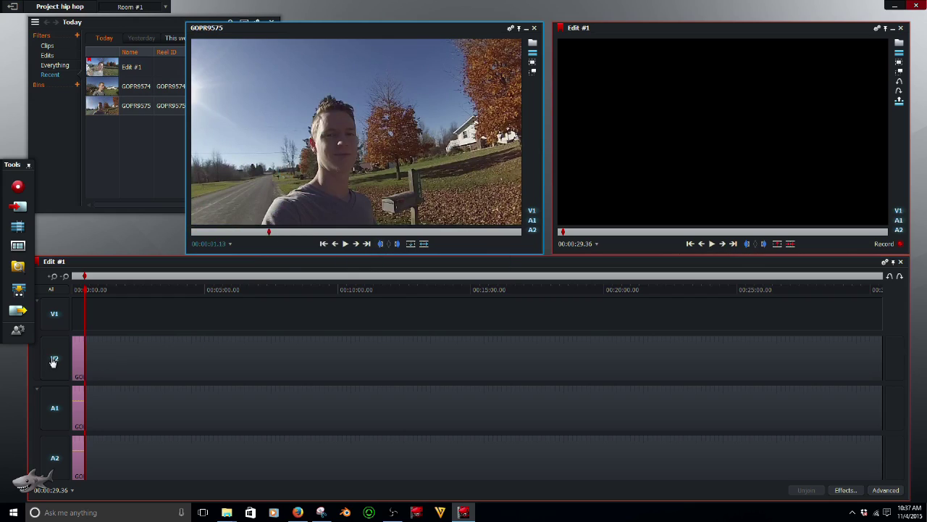
Add Audio tracks A3 and A4 and return the timeline to the start
right_click(55, 361)
left_click(77, 389)
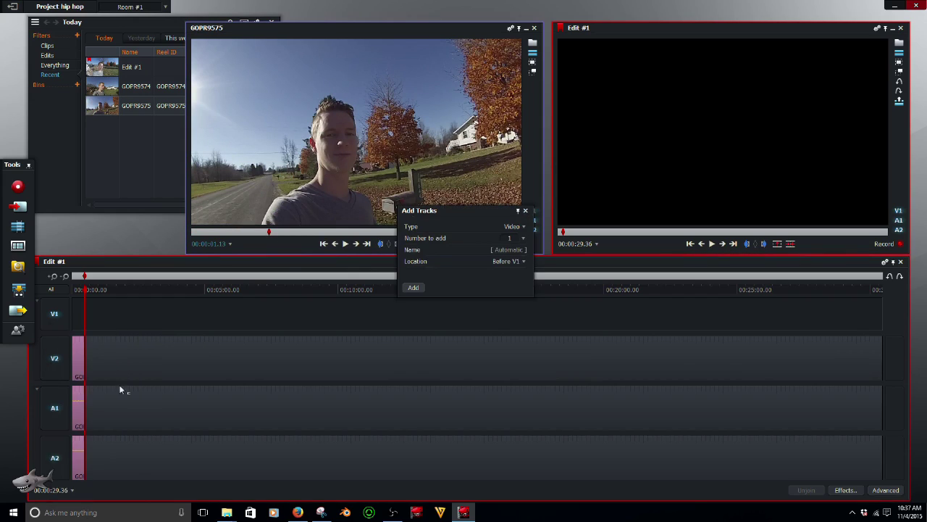
left_click(516, 229)
left_click(514, 249)
left_click(413, 288)
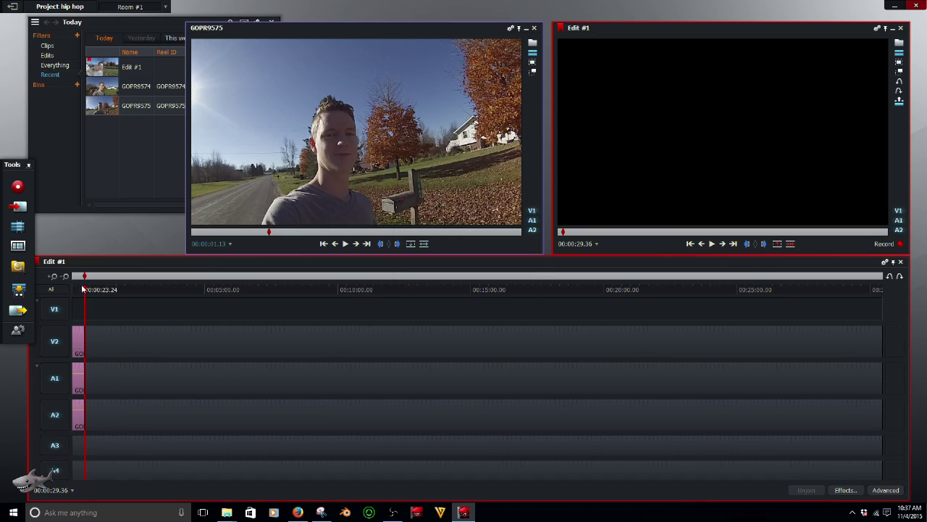
key("Home")
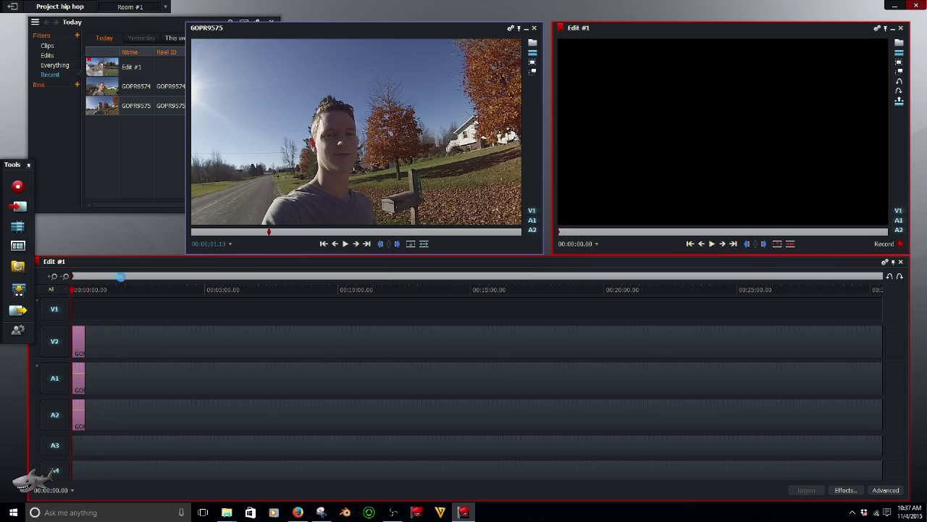
Disable V2, A1, A2 and insert GOPR9575 up to out point 00:00:05.03 onto V1
left_click(55, 341)
left_click(56, 414)
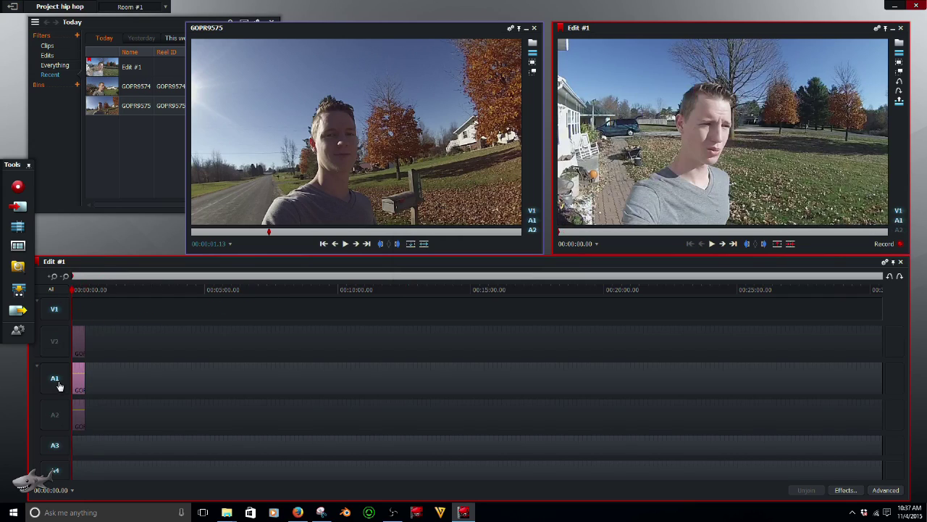
left_click(56, 377)
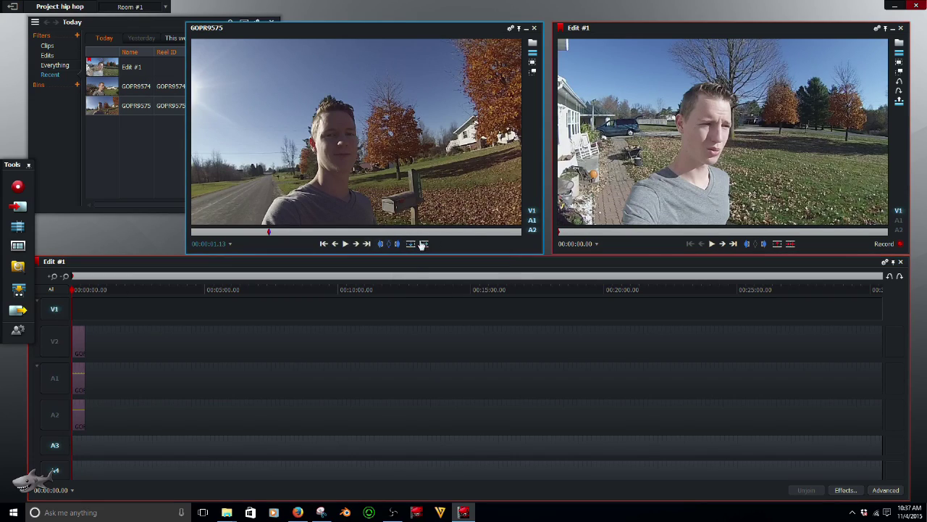
left_click(468, 232)
left_click(397, 244)
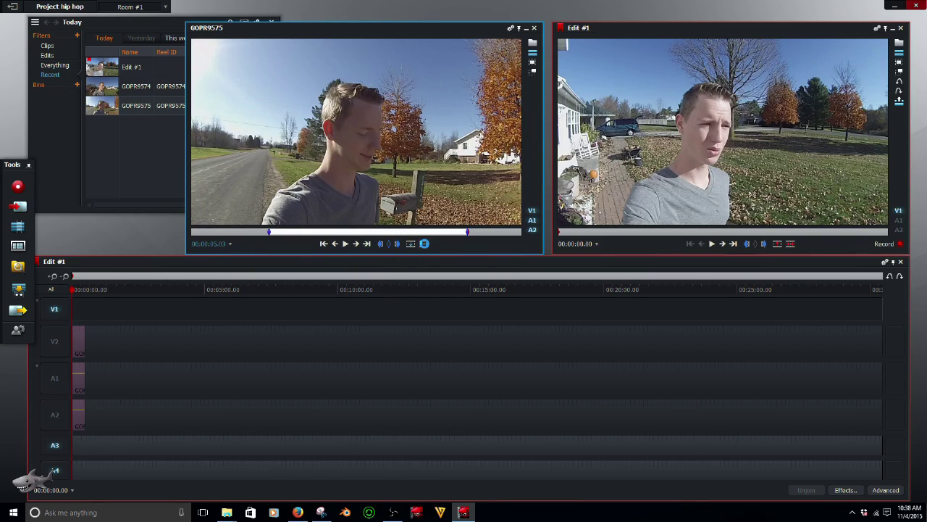
left_click(424, 244)
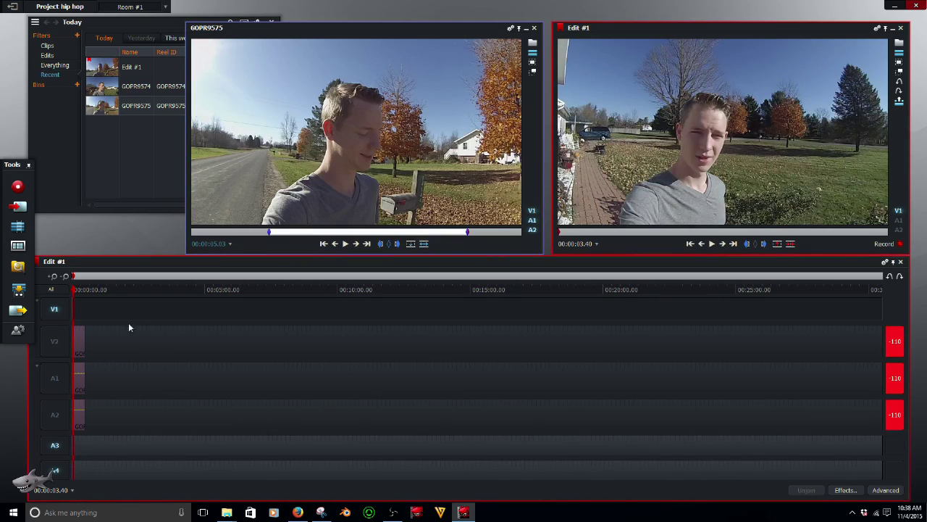
Zoom the timeline in, park at 00:00:00.32 and re-enable tracks V2, A1 and A2
left_click(56, 291)
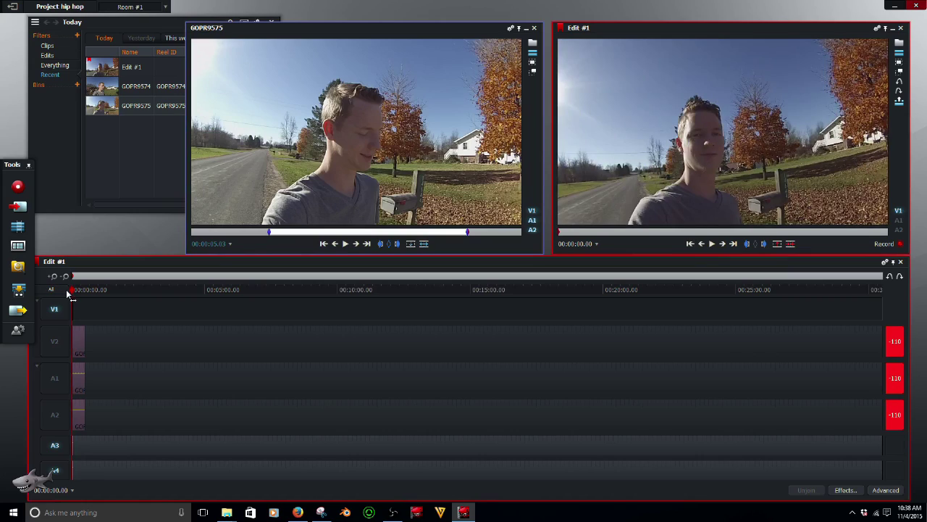
left_click(53, 277)
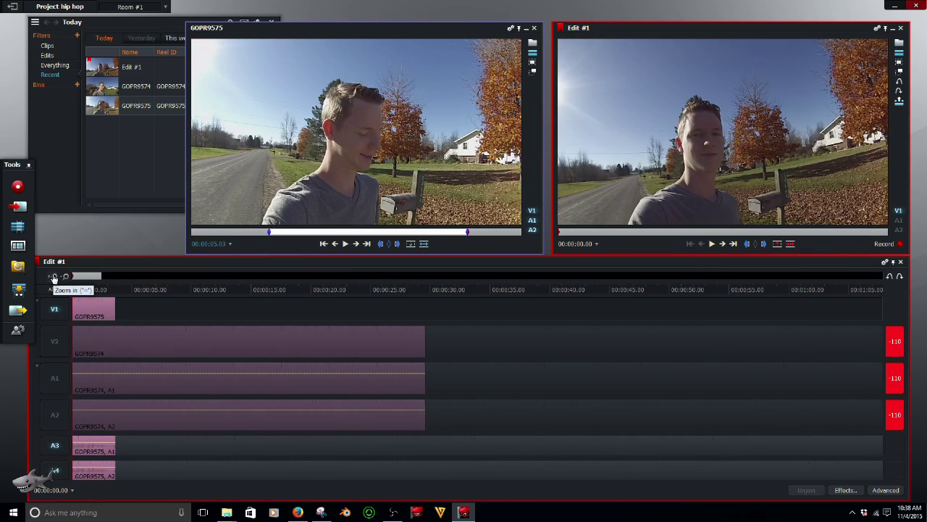
left_click(77, 290)
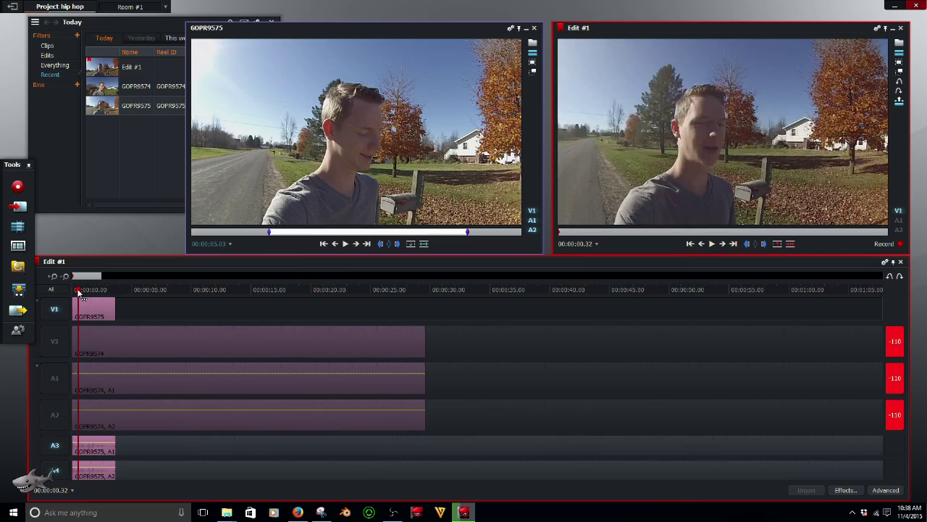
left_click(54, 341)
left_click(54, 378)
left_click(55, 415)
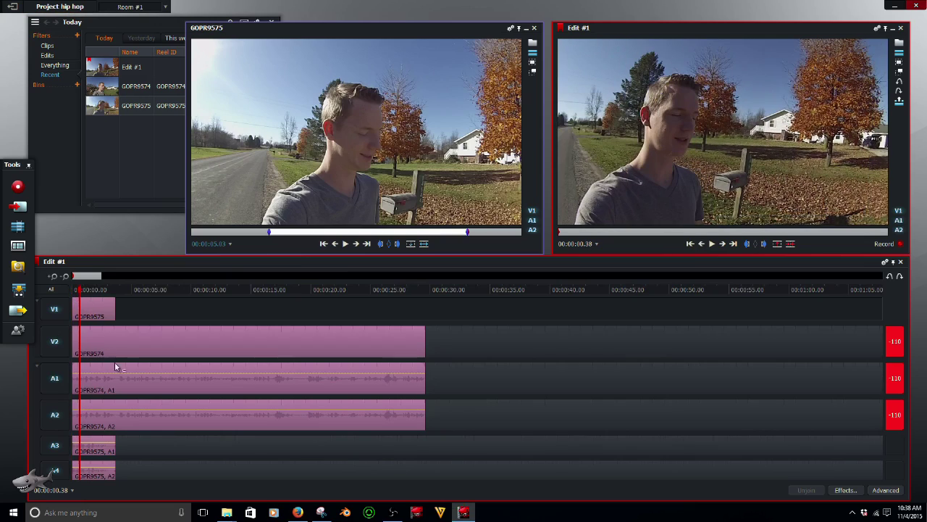
Apply the Split Screen effect from Video > DVEs to the GOPR9575 clip on V1
left_click(844, 490)
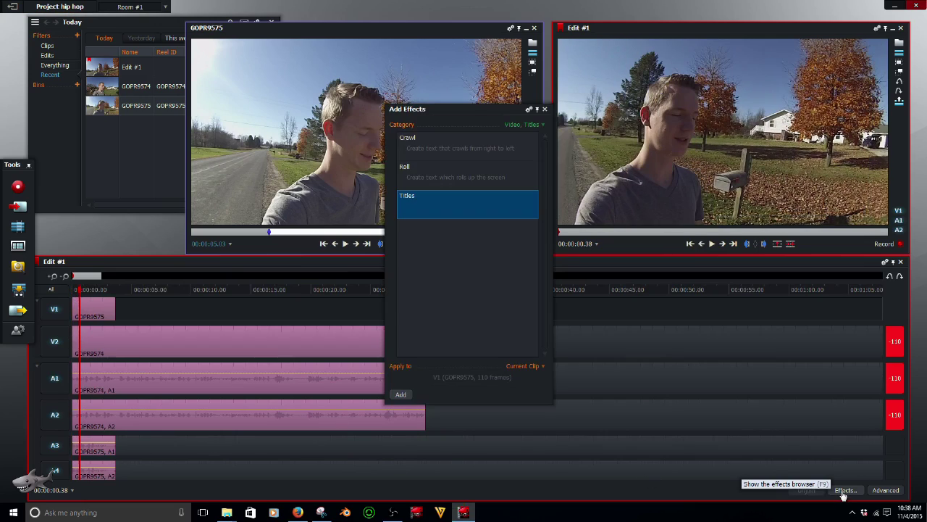
left_click(524, 124)
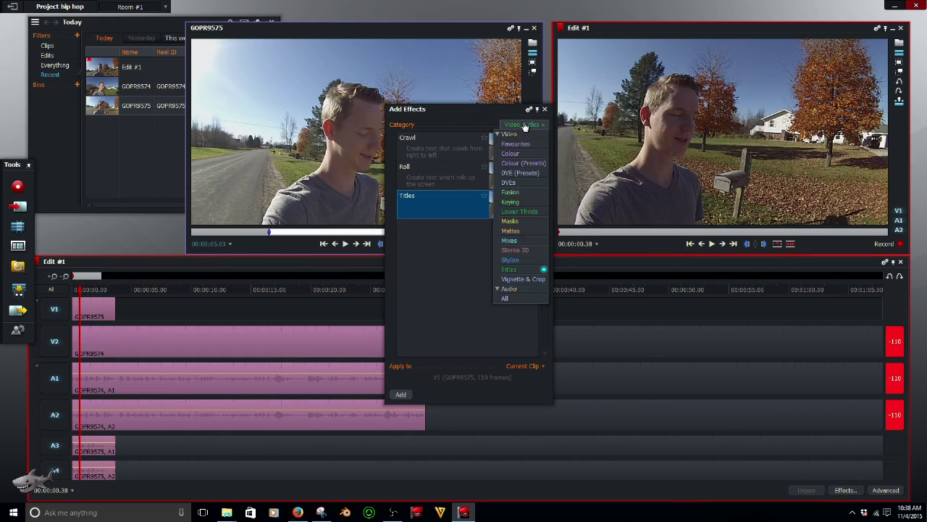
left_click(509, 182)
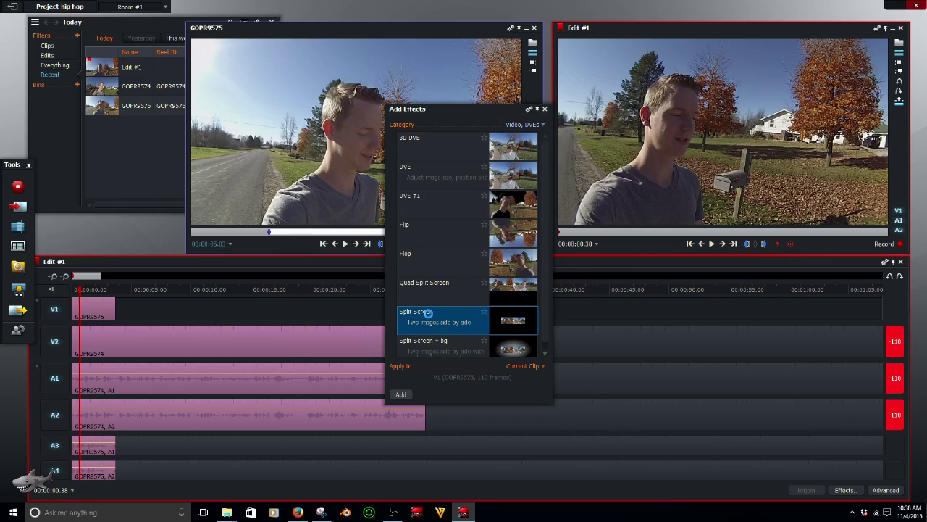
double_click(429, 317)
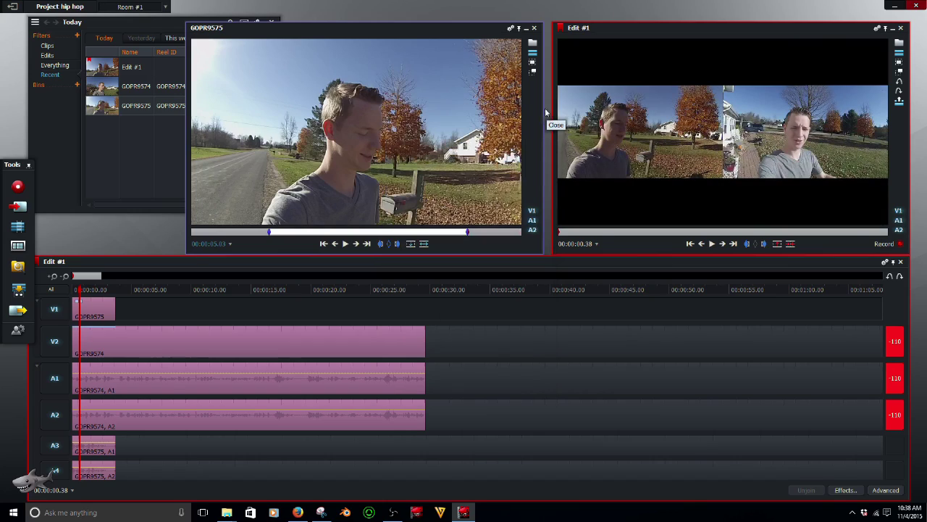
left_click(545, 110)
In Split Screen settings, place the right picture at X 0.88, Y 0.47 and the left at X 0.25
right_click(82, 306)
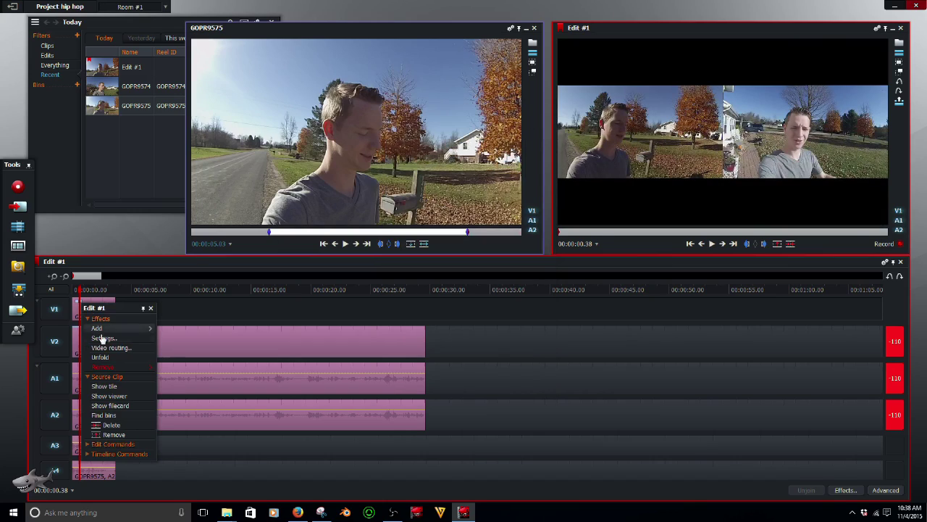
left_click(103, 340)
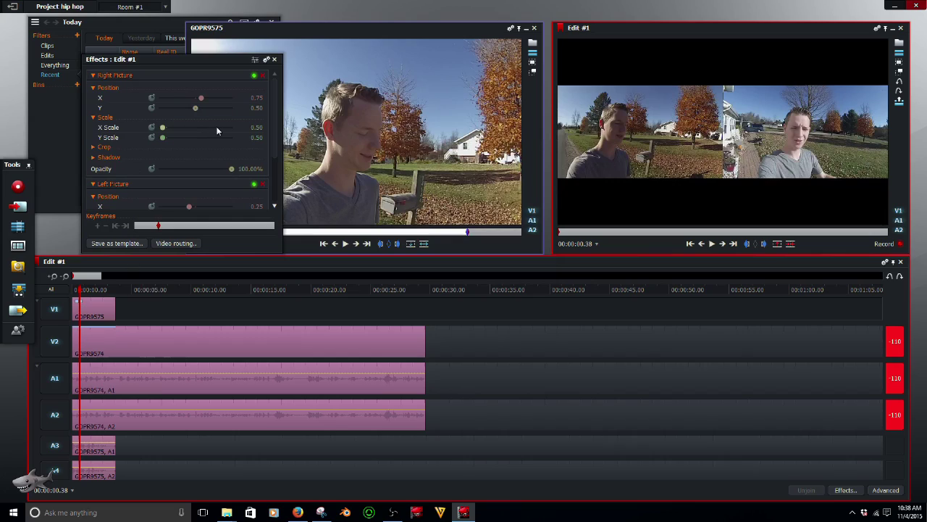
mouse_move(729, 190)
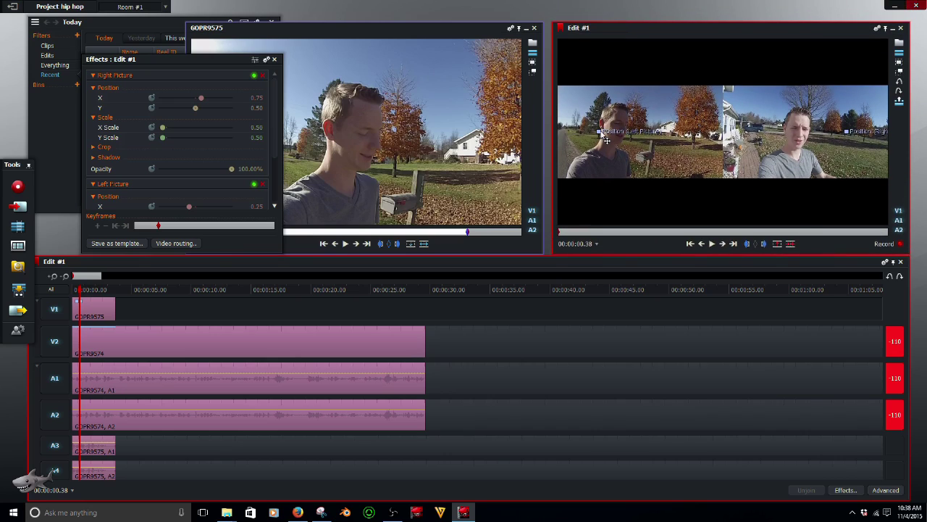
left_click_drag(602, 136, 715, 90)
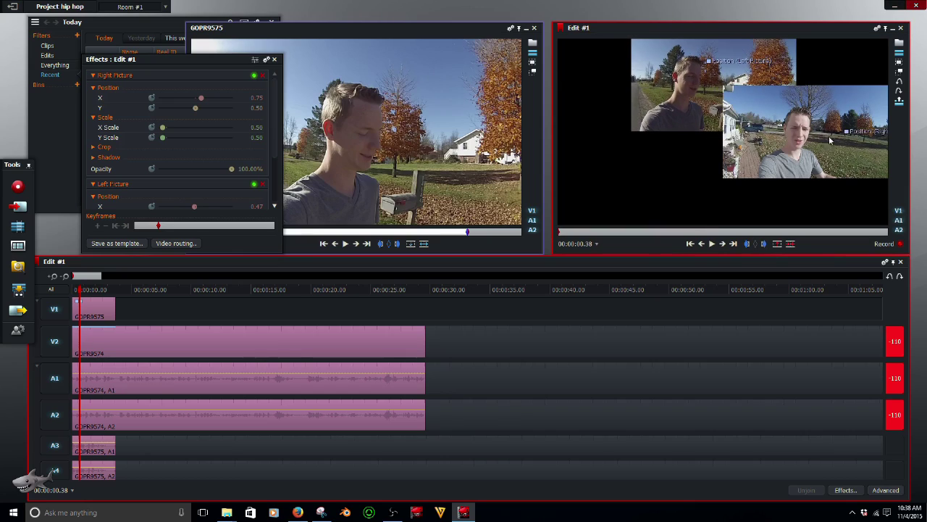
left_click_drag(852, 138, 720, 192)
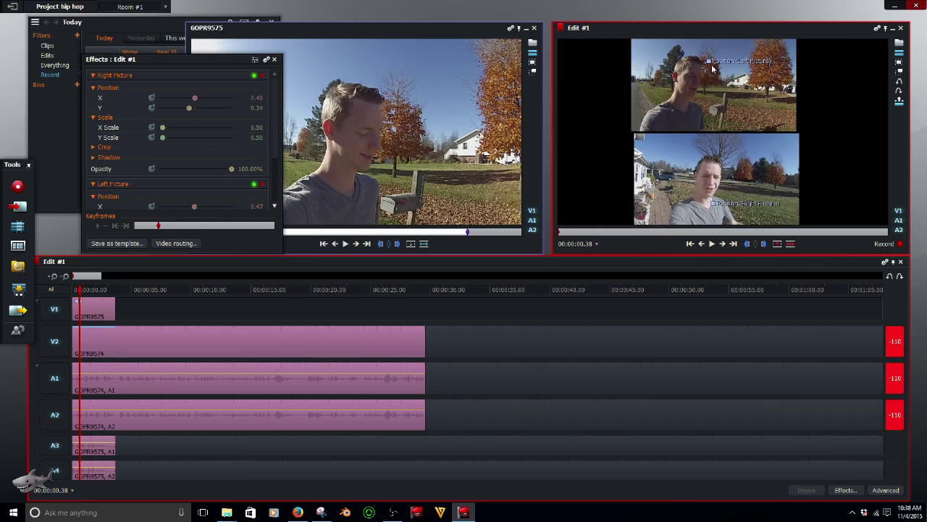
left_click_drag(715, 70, 722, 94)
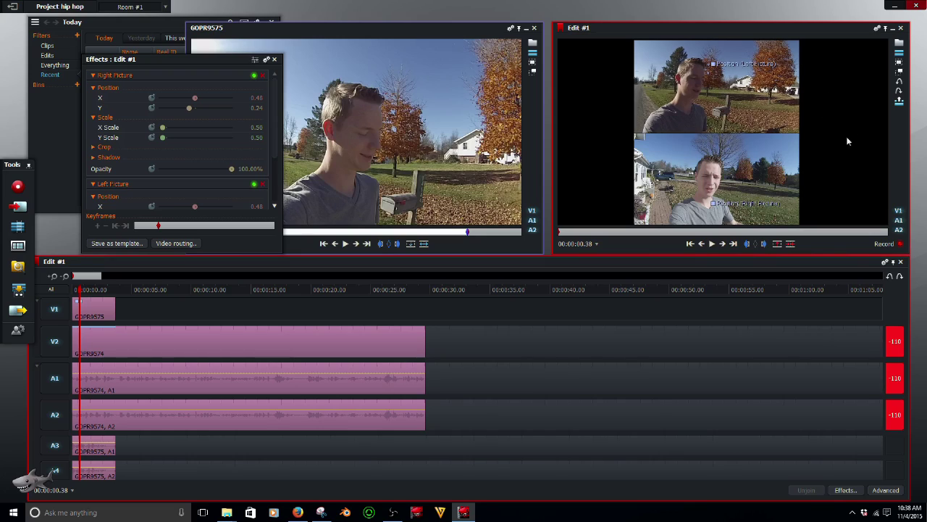
left_click_drag(716, 210, 860, 139)
left_click_drag(714, 93, 640, 138)
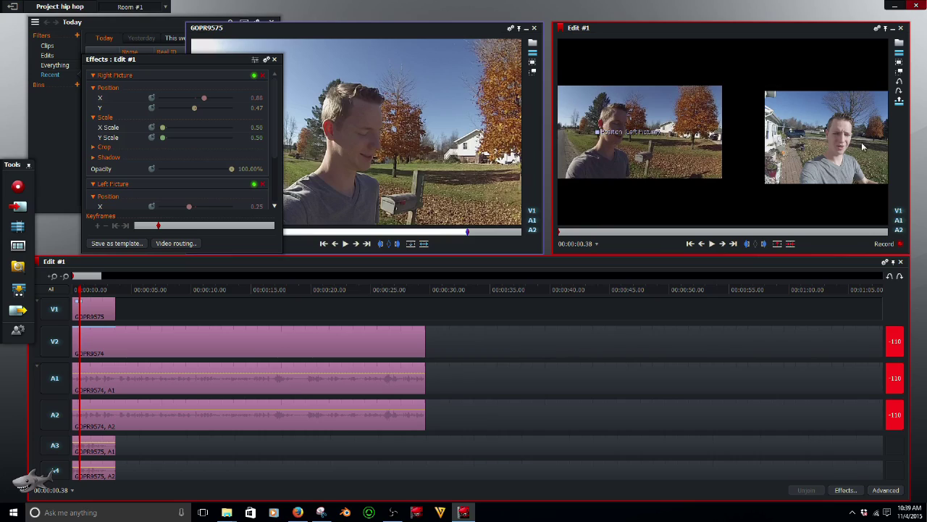